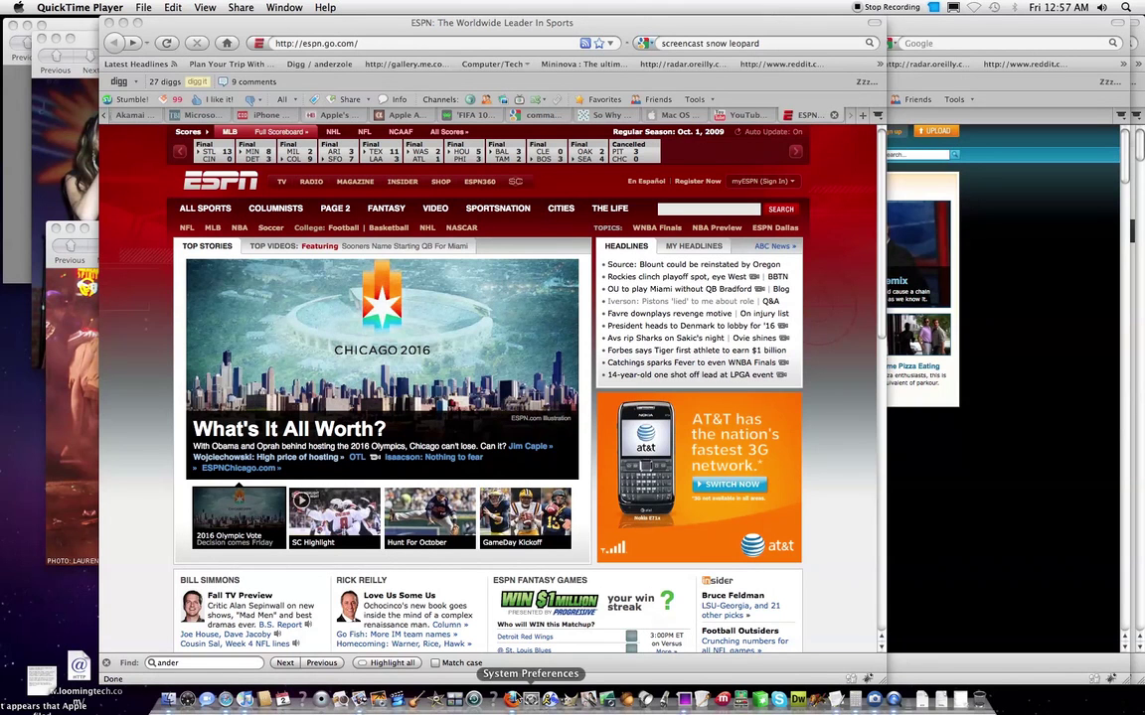
Show all Firefox windows in Exposé and bring the ESPN window to the front
left_click(511, 699)
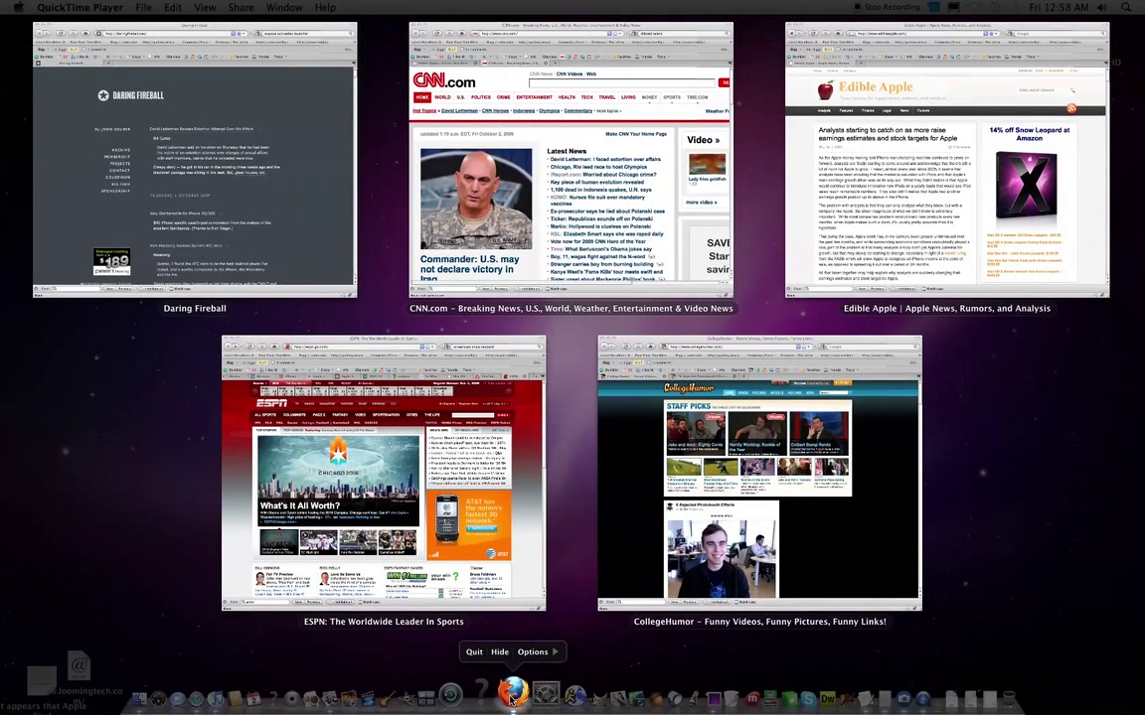
left_click(446, 472)
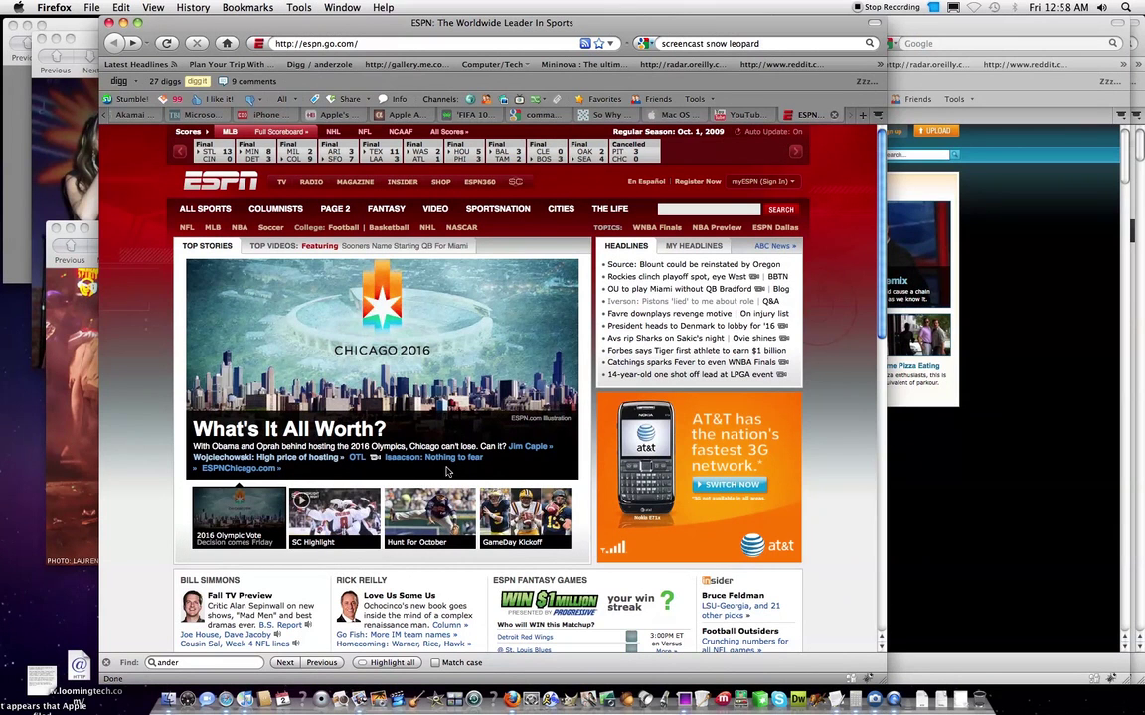
Cycle the application switcher past QuickTime Player and Finder to highlight Firefox
key("super+Tab")
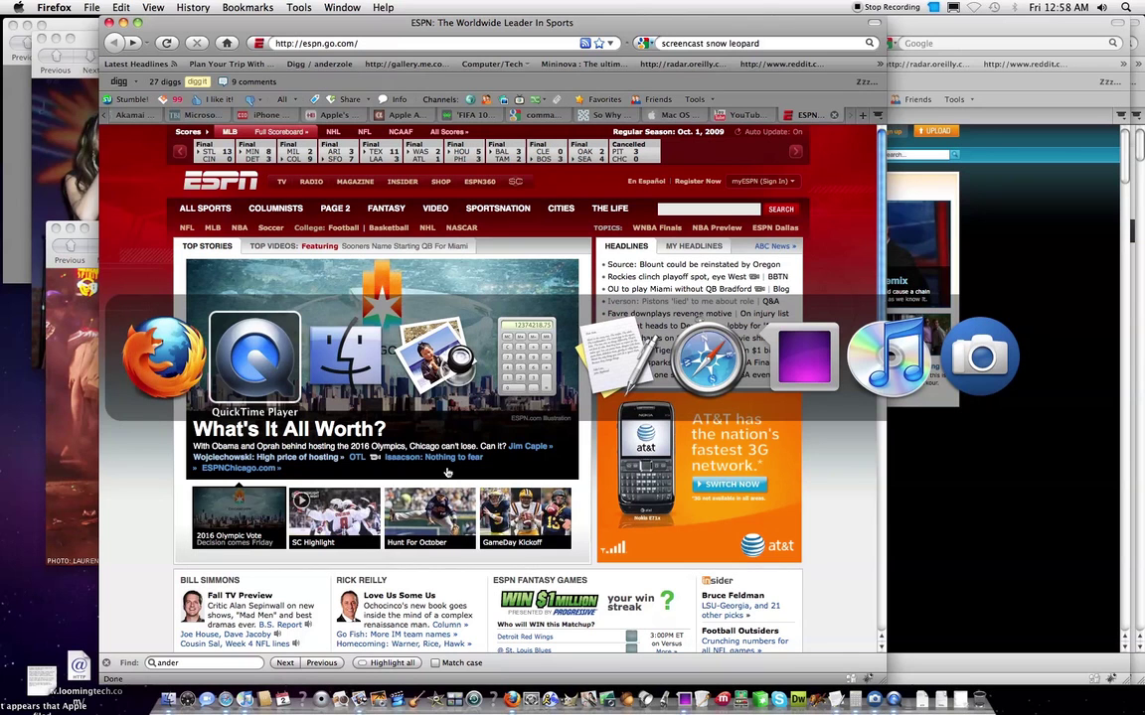
key("Tab")
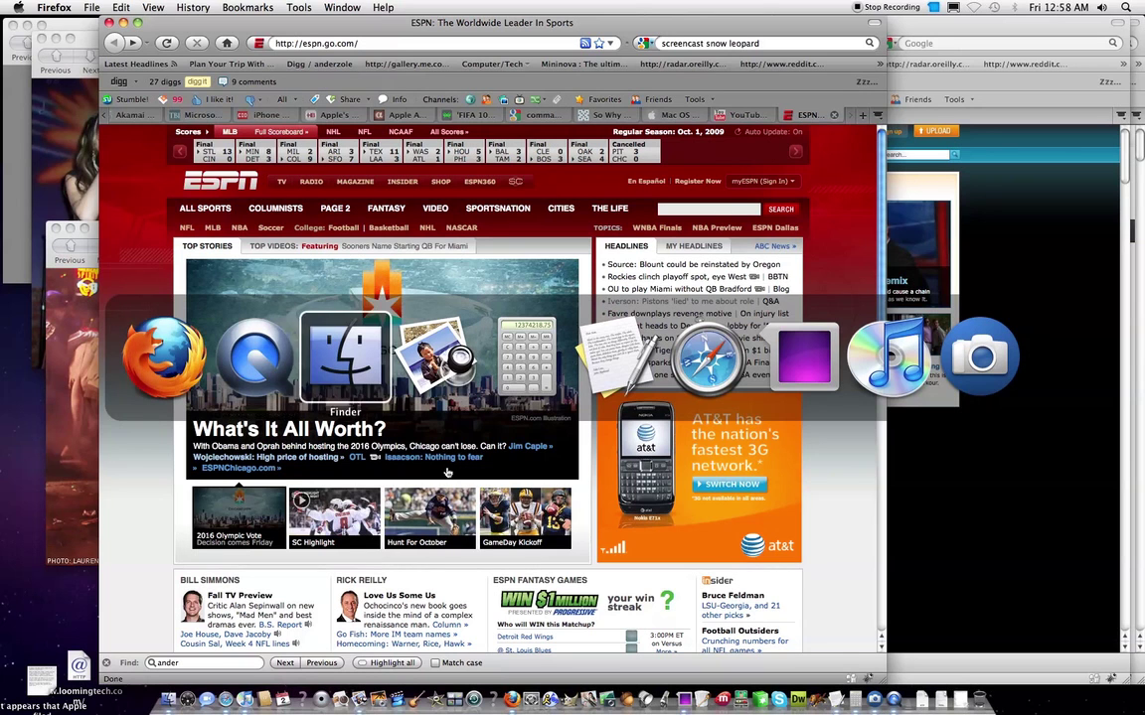
key("Tab")
key("Tab")
key("Tab")
key("Tab")
key("Tab")
key("Tab")
key("Tab")
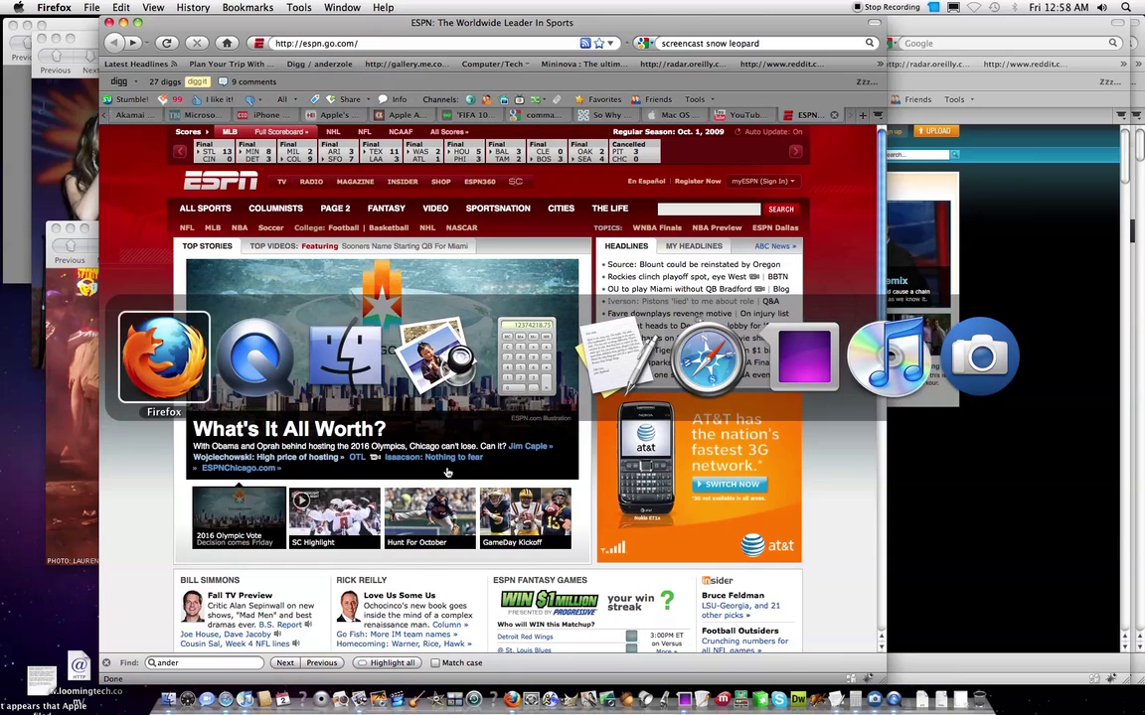
key("Tab")
Tile Firefox's five windows (Daring Fireball, CNN, Edible Apple, ESPN, CollegeHumor) from the switcher
key("Down")
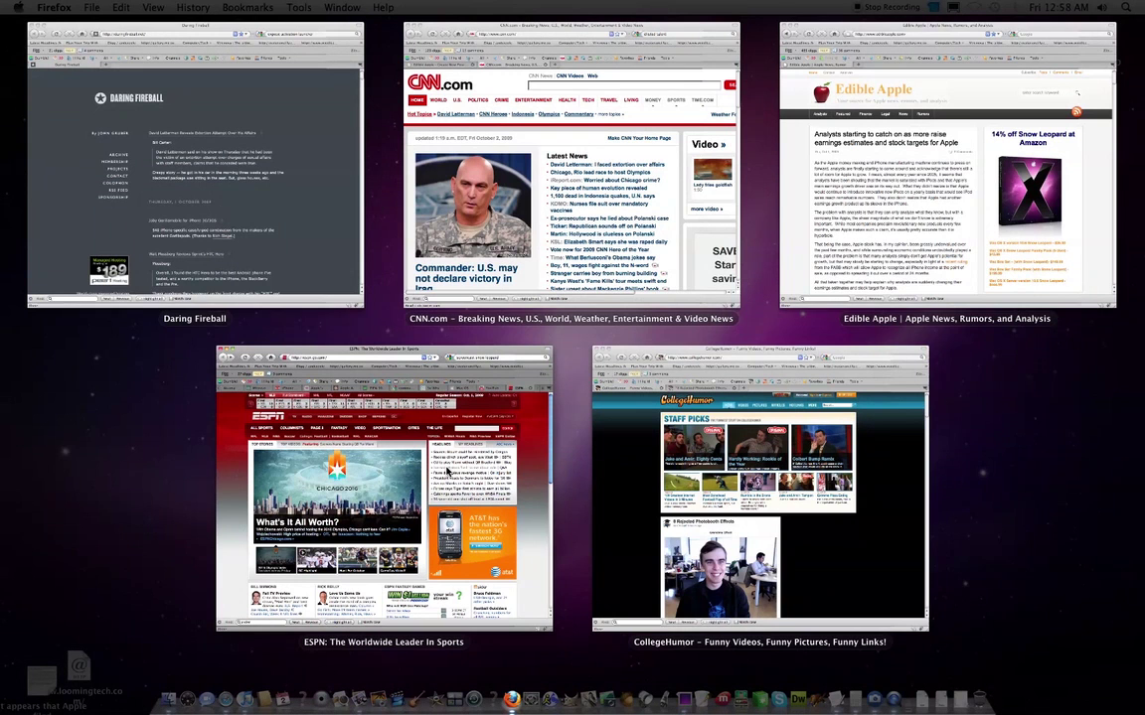
Switch Exposé from Firefox to Preview's five image windows via the application switcher
key("super+Tab")
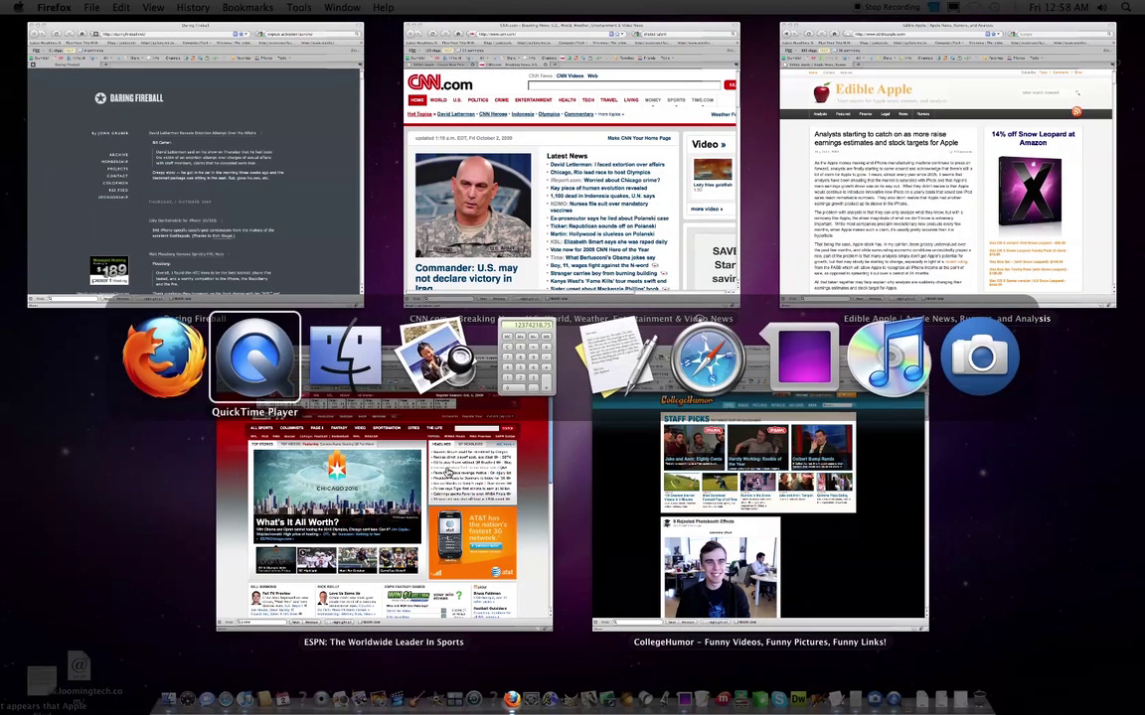
key("Tab")
key("Tab")
key("Tab")
key("Tab")
key("Tab")
key("Tab")
key("Tab")
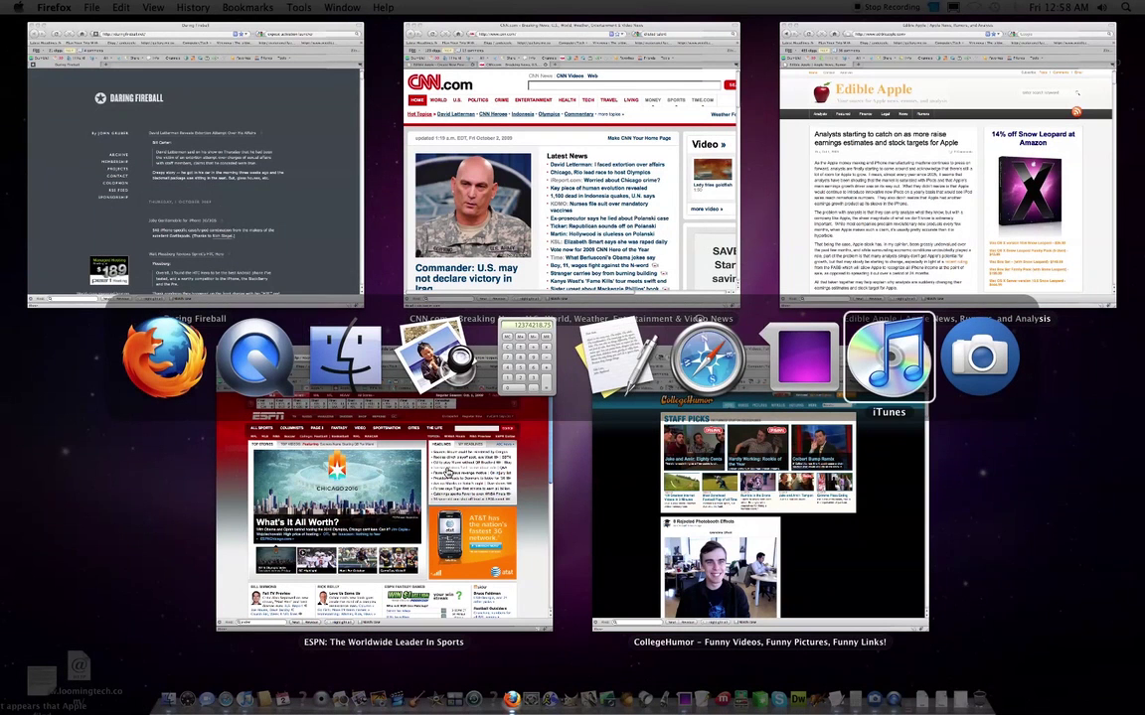
key("Tab")
key("Tab")
key("Tab")
key("Tab")
key("Tab")
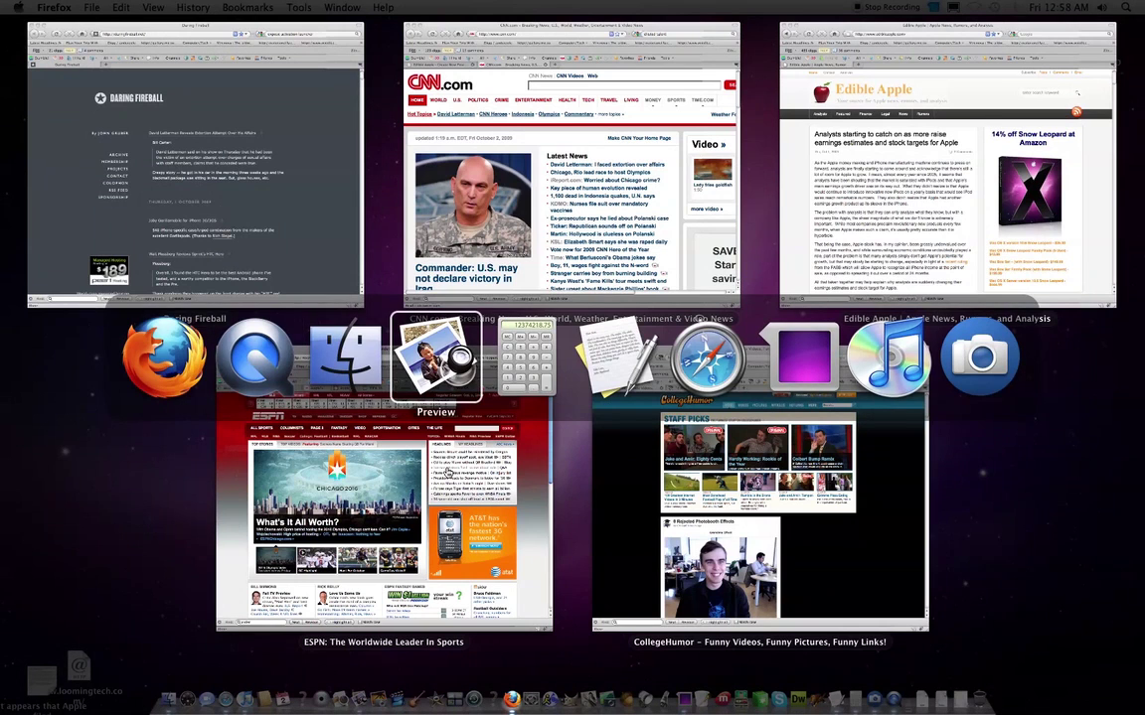
key("Return")
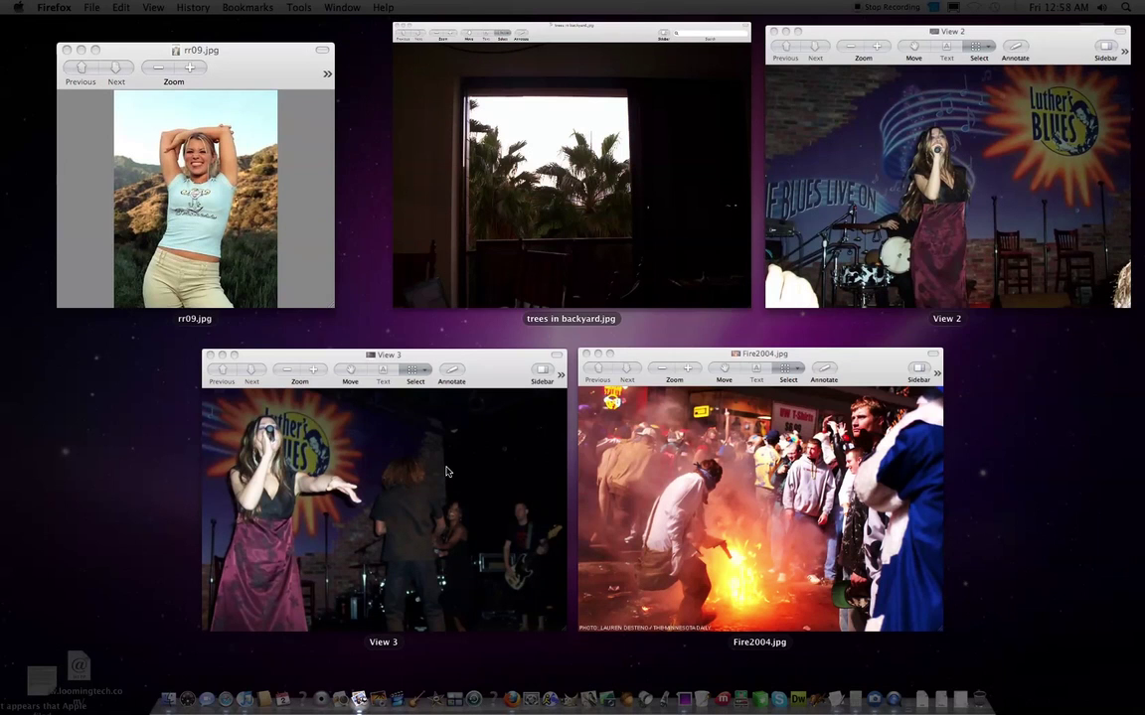
Step the application switcher over Preview's windows past Calculator to Safari
key("super+Tab")
key("Tab")
key("Tab")
key("Tab")
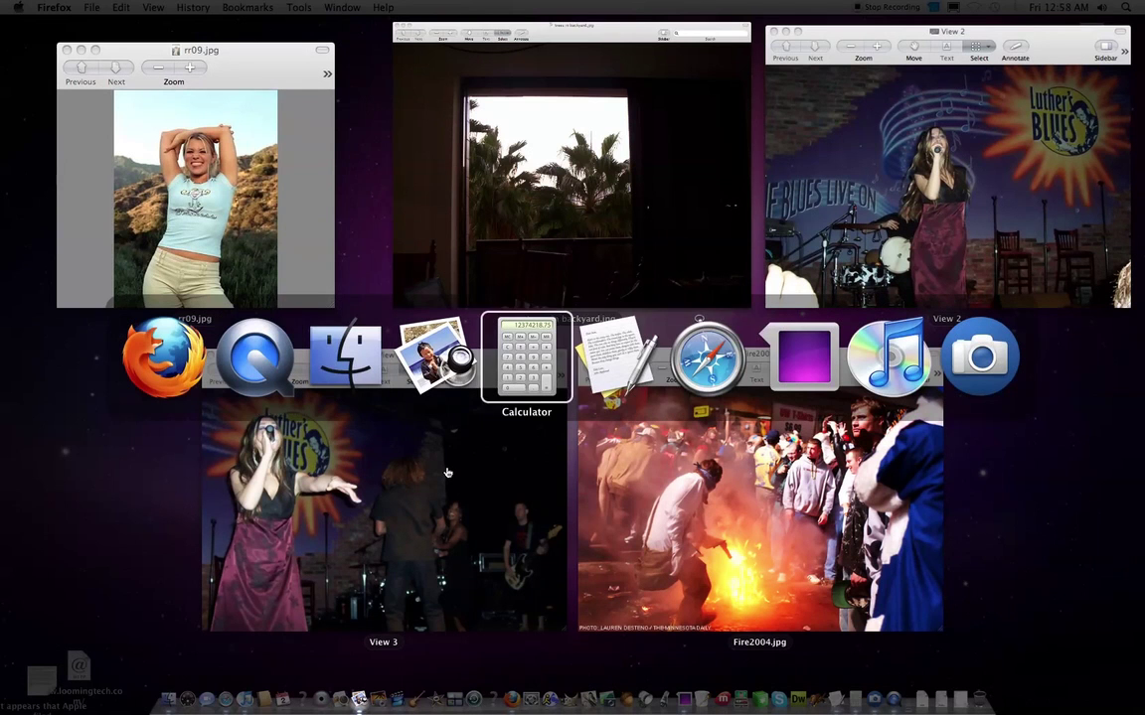
key("Tab")
key("Tab")
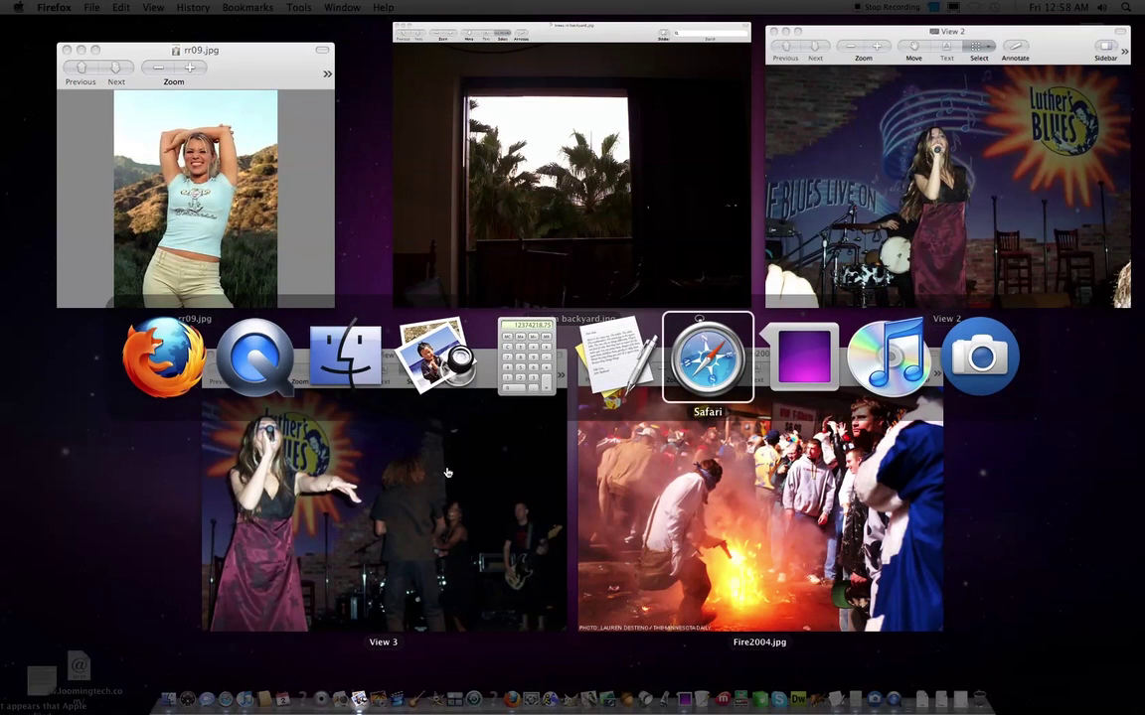